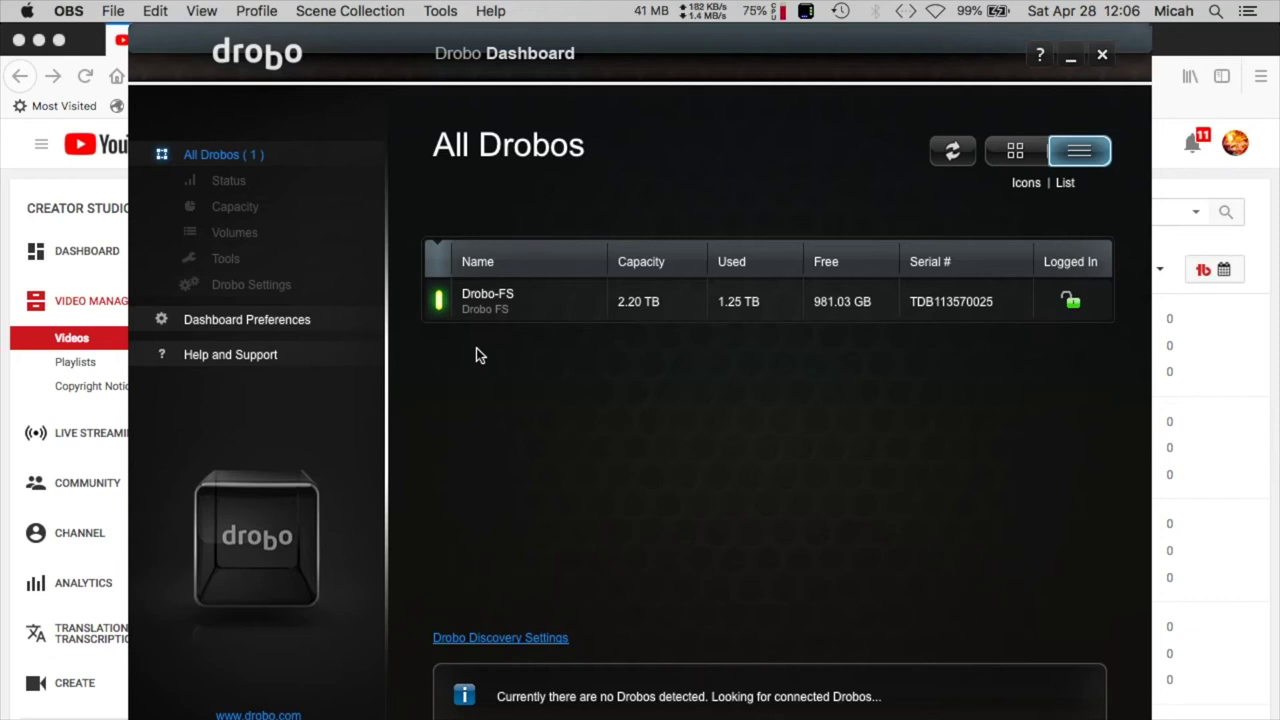
- Minimize the browser, Finder, Photos, upload and Safari windows, raise the dashboard, and select Drobo-FS
{"action": "left_click", "coordinate": [40, 46]}
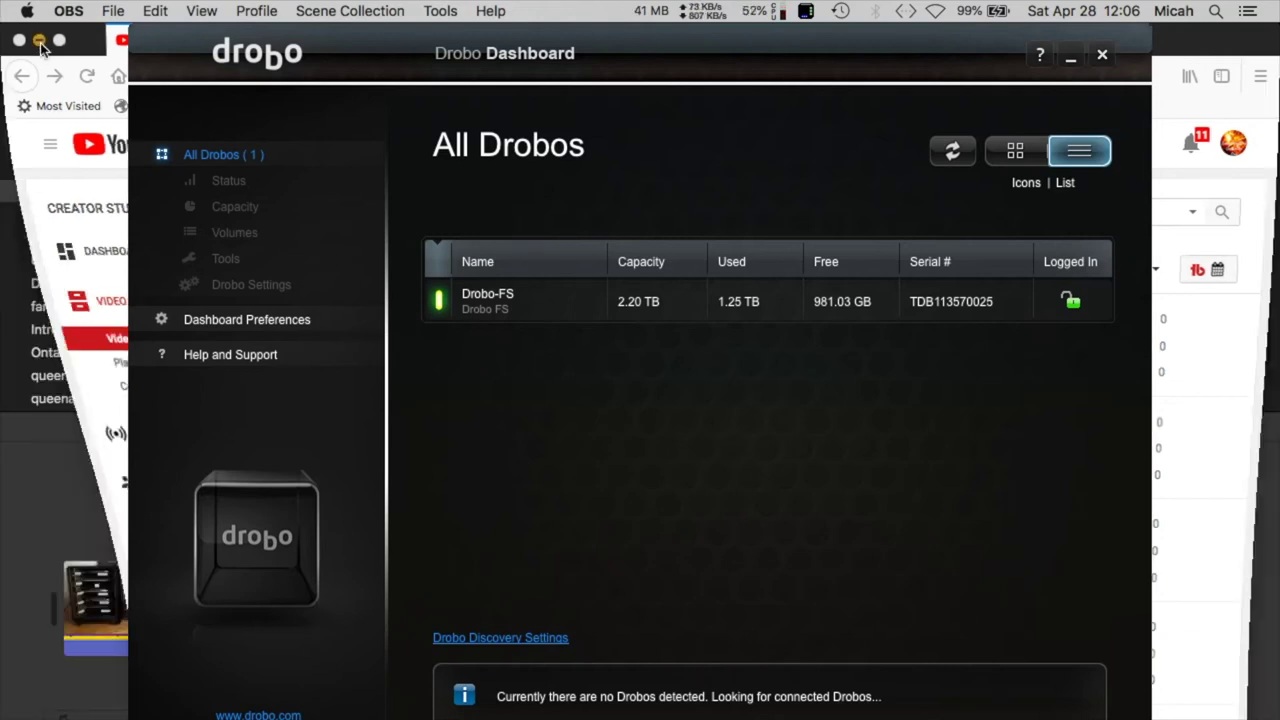
{"action": "left_click", "coordinate": [40, 45]}
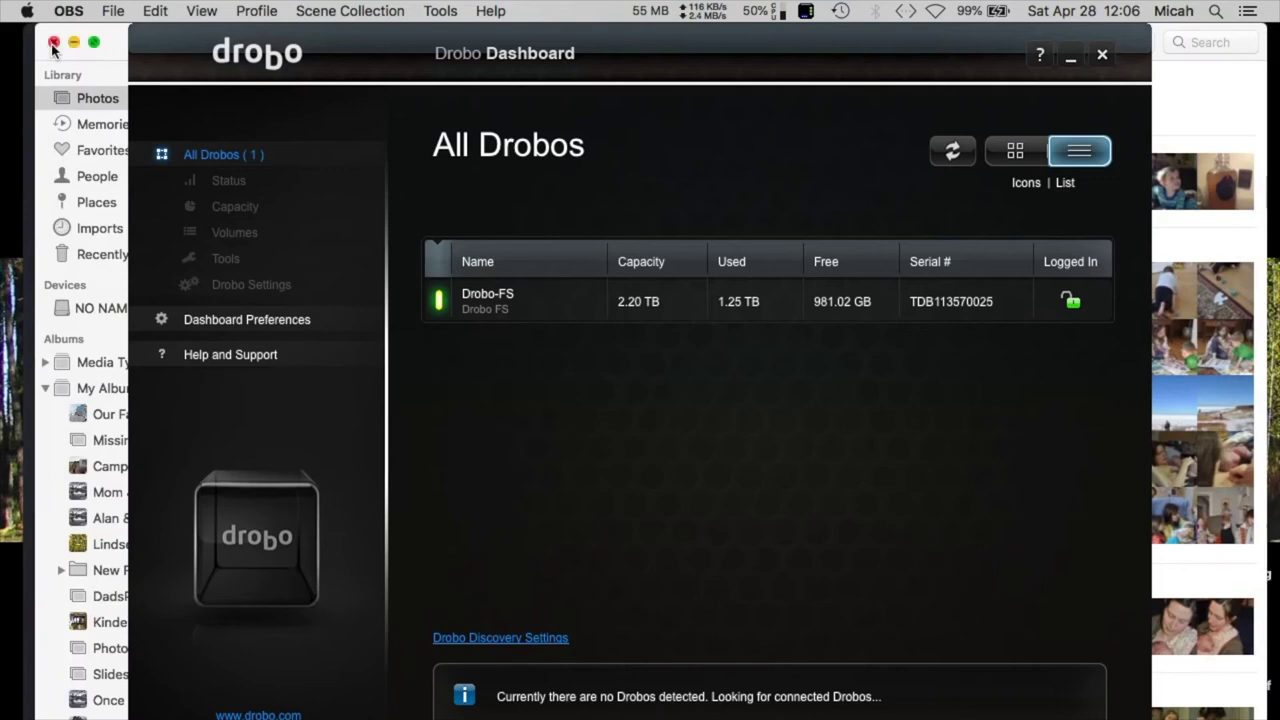
{"action": "left_click", "coordinate": [74, 43]}
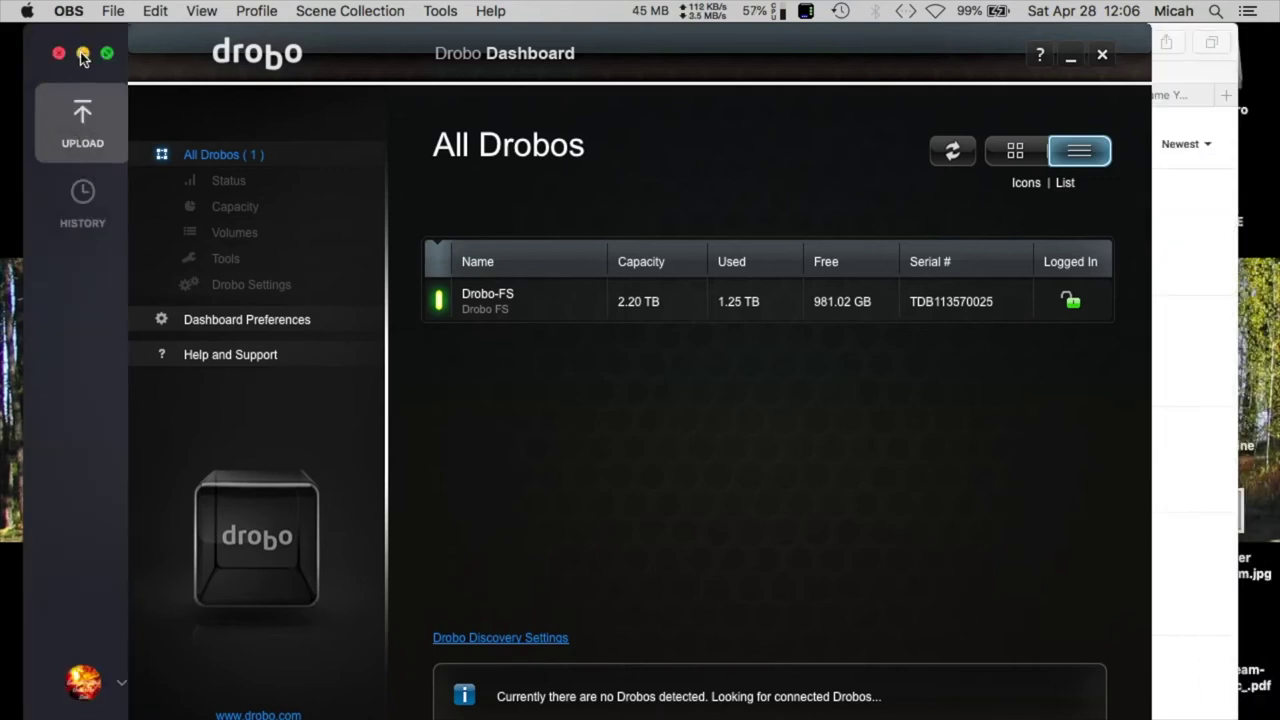
{"action": "left_click", "coordinate": [80, 53]}
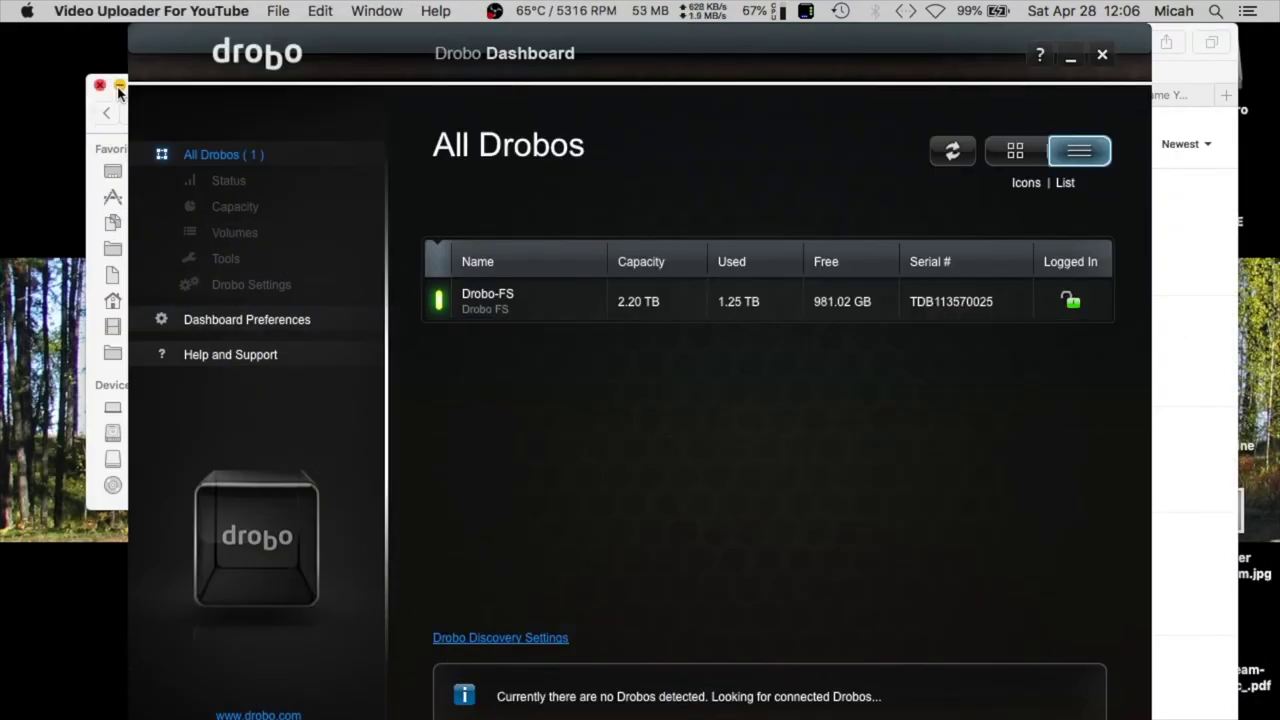
{"action": "left_click", "coordinate": [119, 86]}
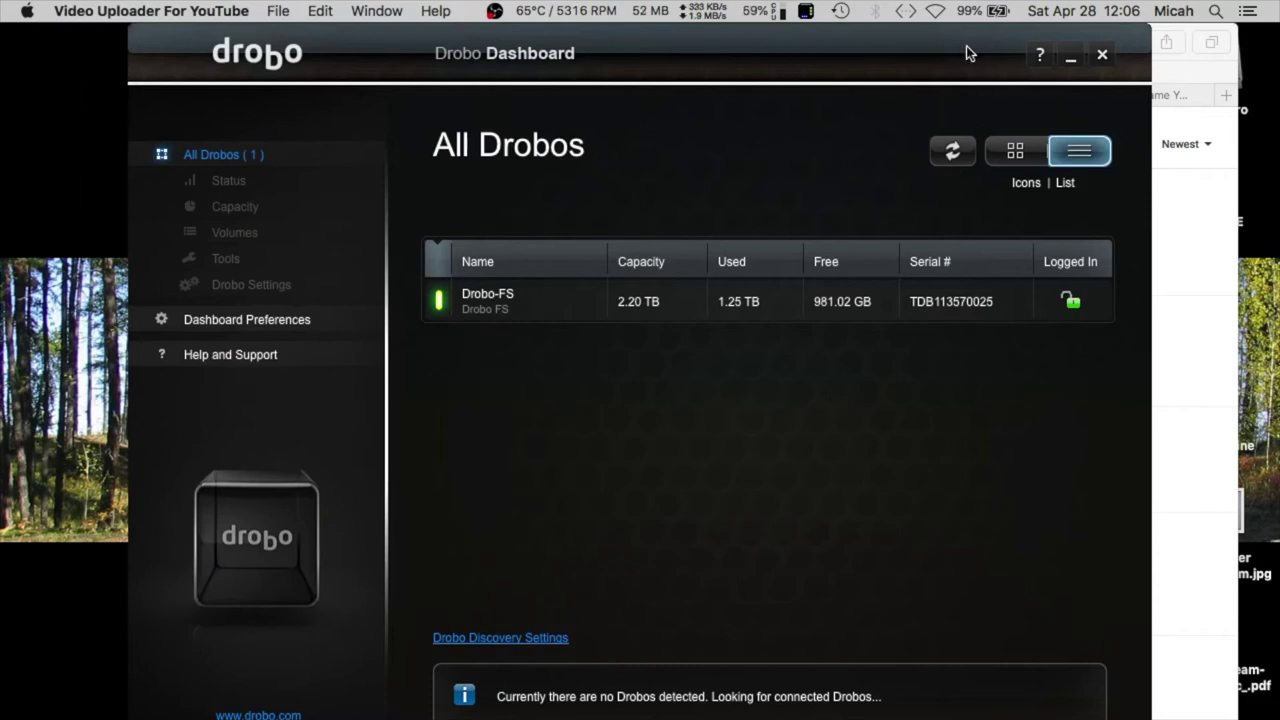
{"action": "left_click_drag", "start_coordinate": [966, 46], "coordinate": [972, 106]}
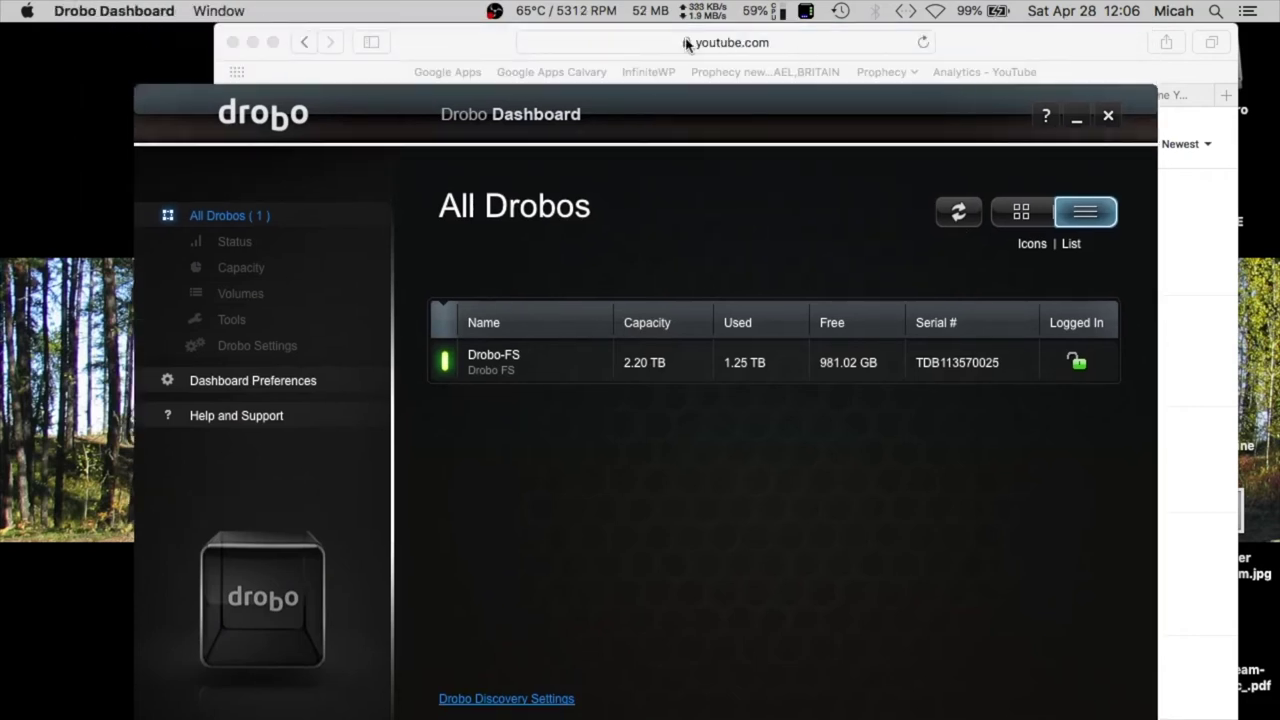
{"action": "left_click", "coordinate": [252, 42]}
{"action": "left_click_drag", "start_coordinate": [373, 108], "coordinate": [370, 27]}
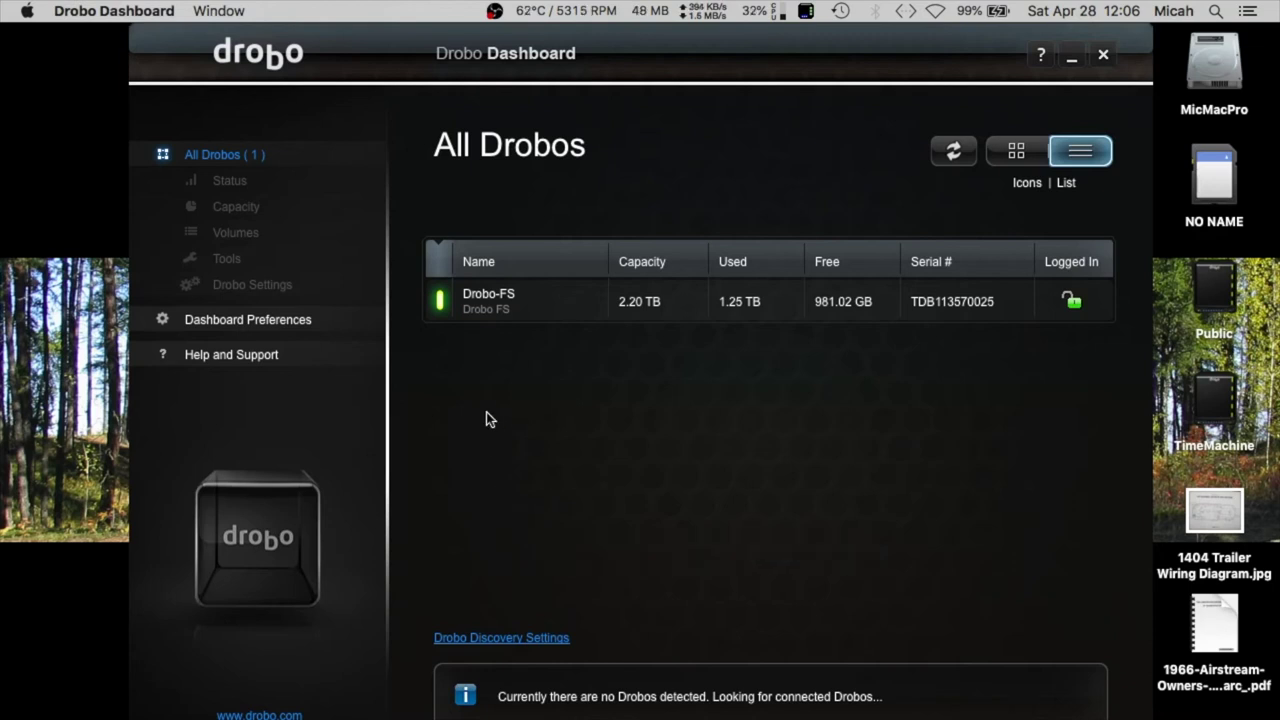
{"action": "left_click", "coordinate": [464, 297]}
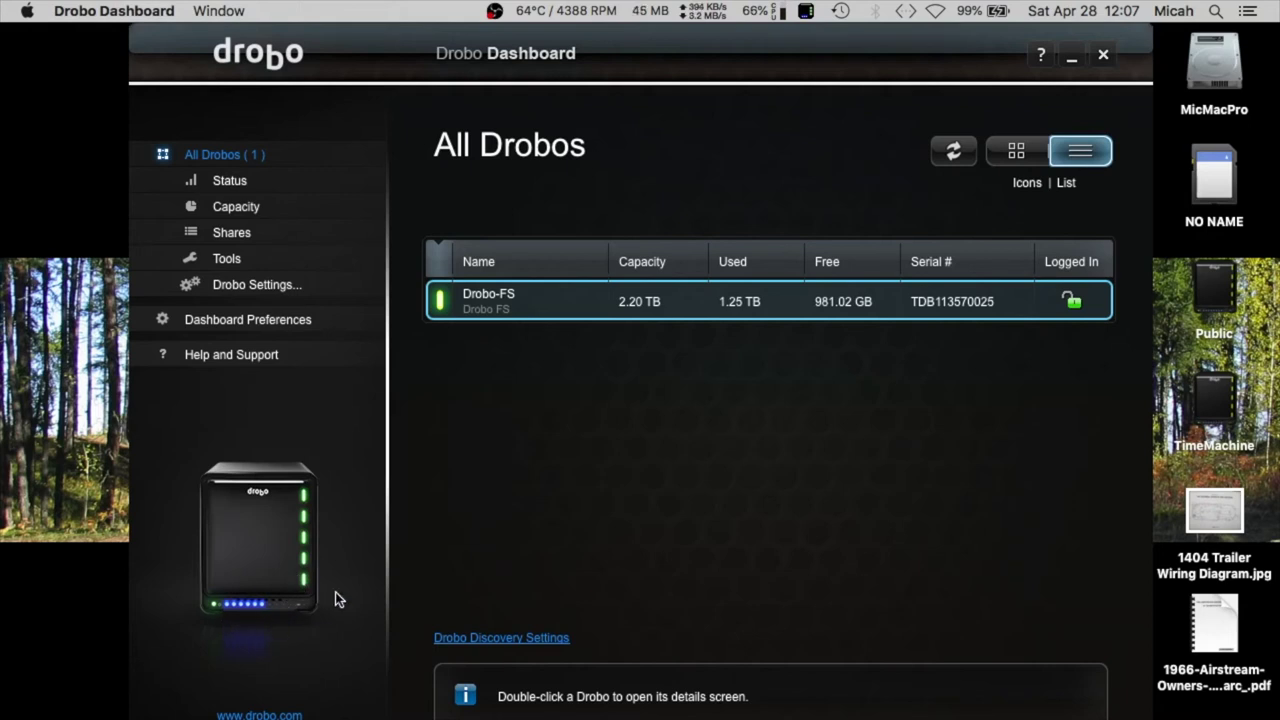
- Open the Drobo-FS details and view its Capacity chart: 1.25 TB used, 981 GB free of 2.20 TB
{"action": "double_click", "coordinate": [485, 297]}
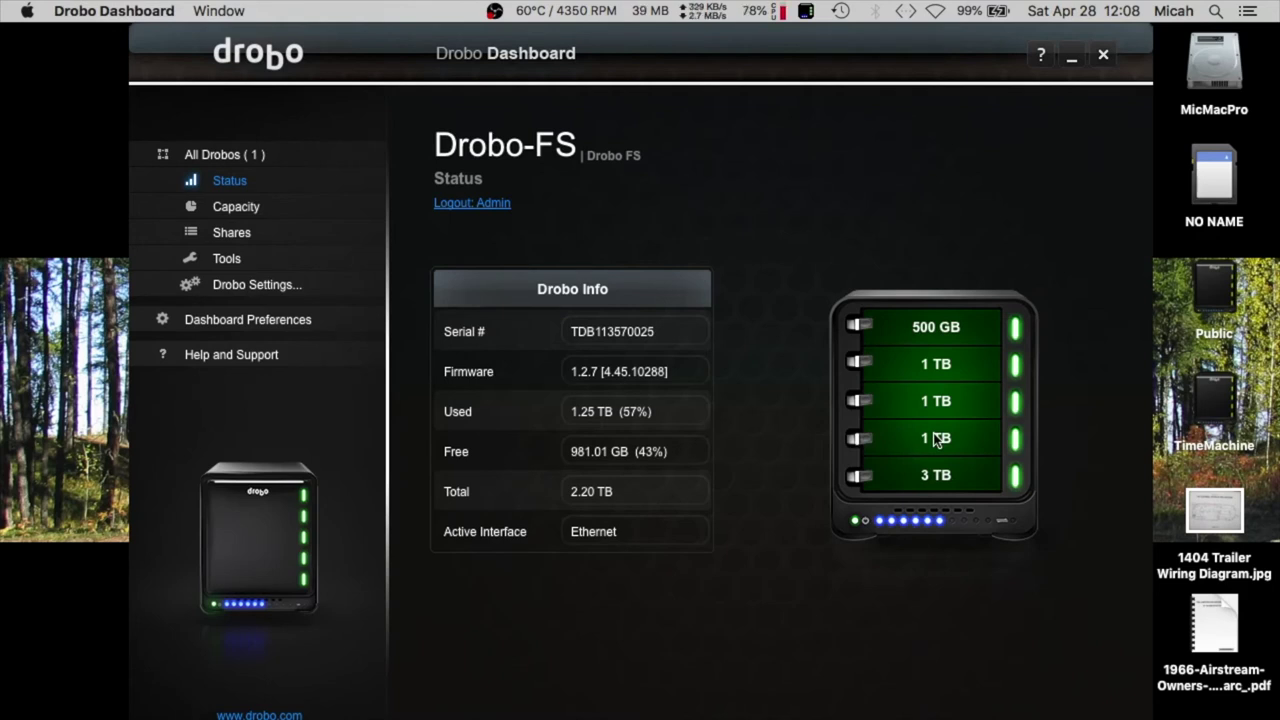
{"action": "left_click", "coordinate": [288, 207]}
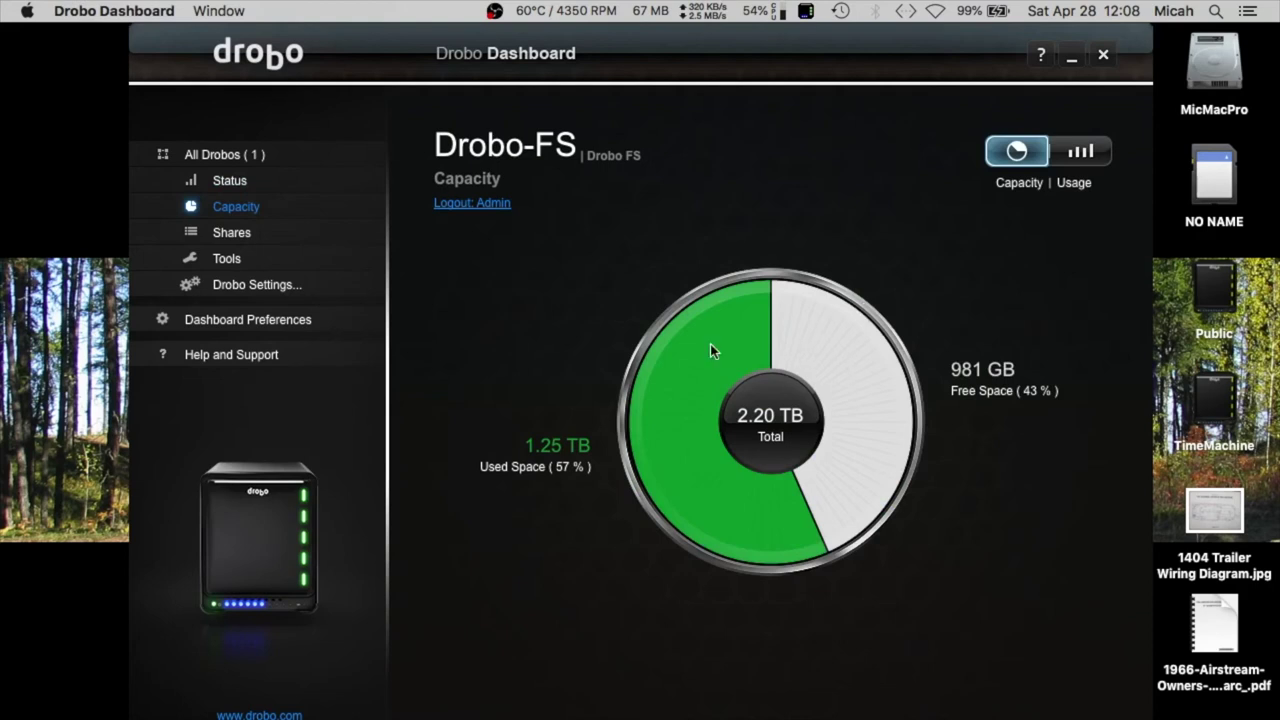
- Check the Drobo-FS usage breakdown, revisit Status and Capacity, then show its DroboApps, Public and TimeMachine shares
{"action": "left_click", "coordinate": [1076, 158]}
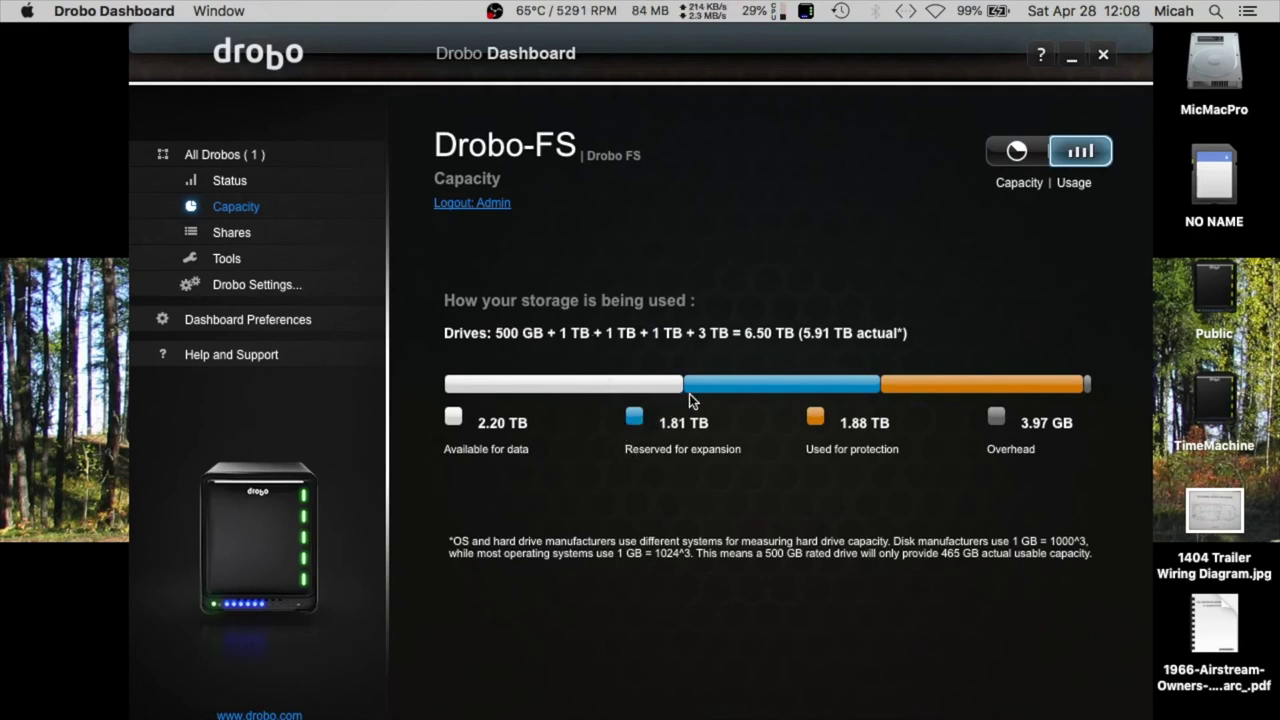
{"action": "left_click", "coordinate": [226, 180]}
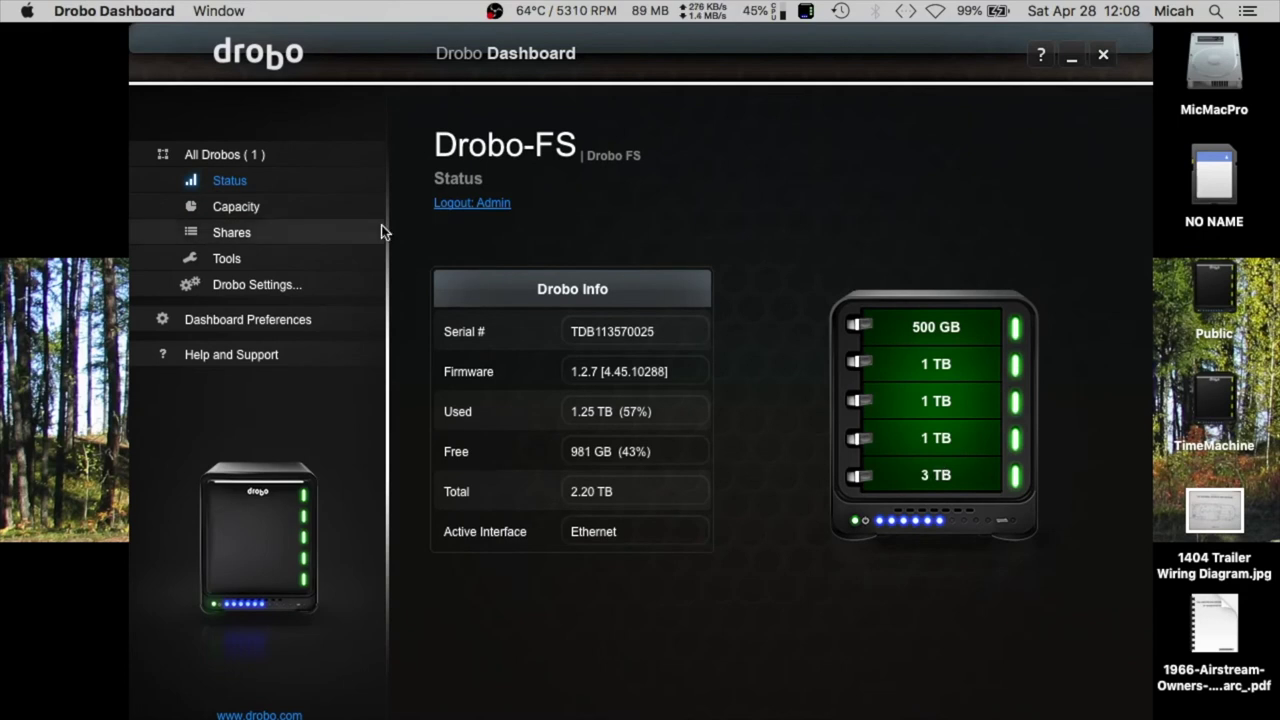
{"action": "left_click", "coordinate": [324, 211]}
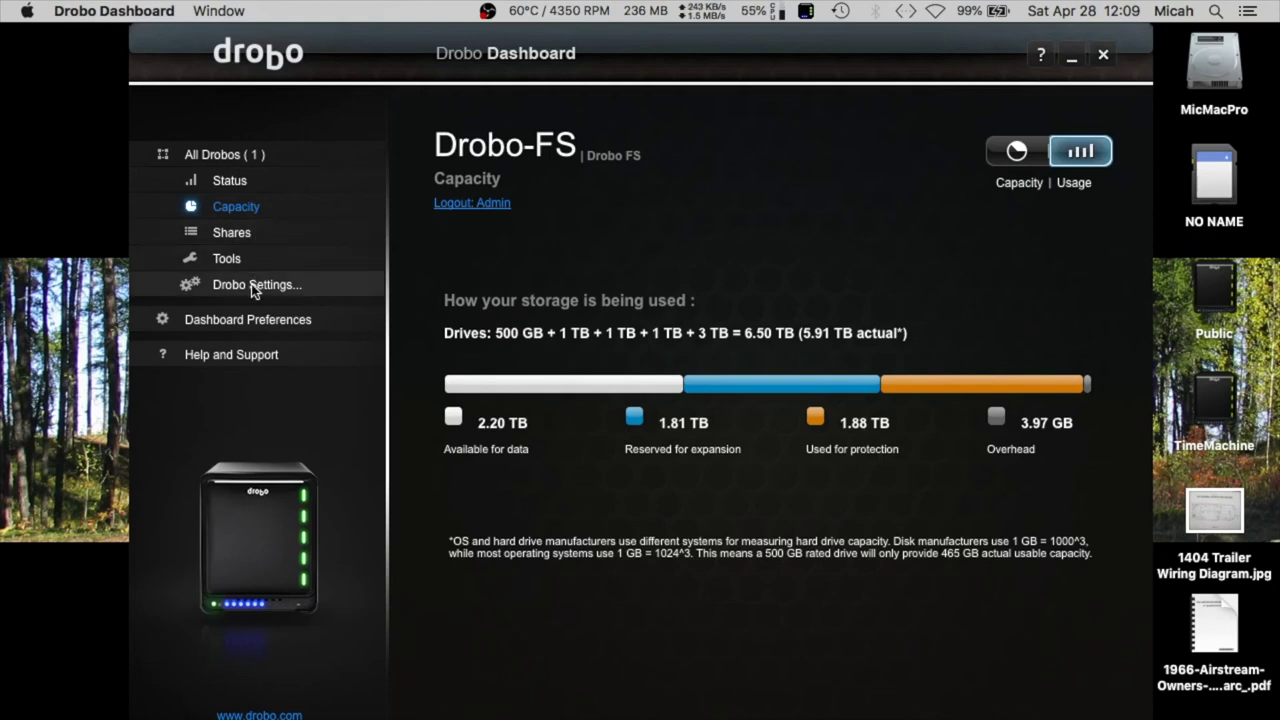
{"action": "left_click", "coordinate": [254, 243]}
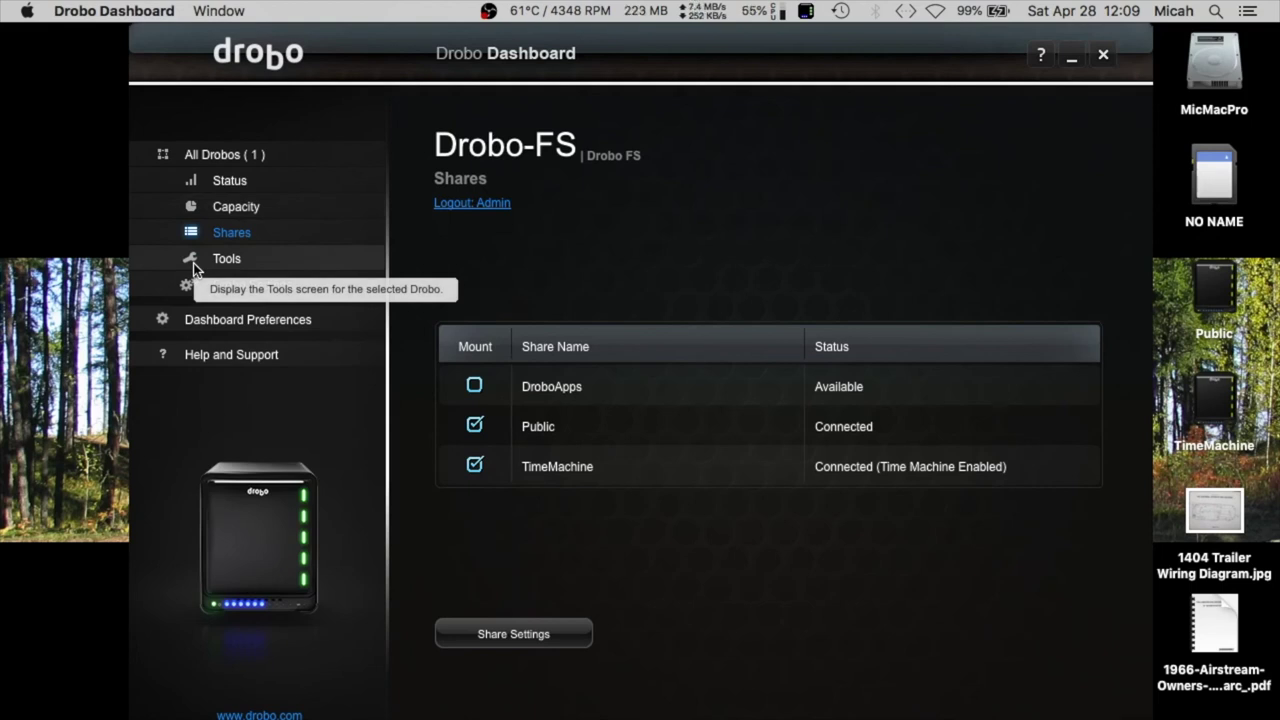
{"action": "left_click", "coordinate": [573, 468]}
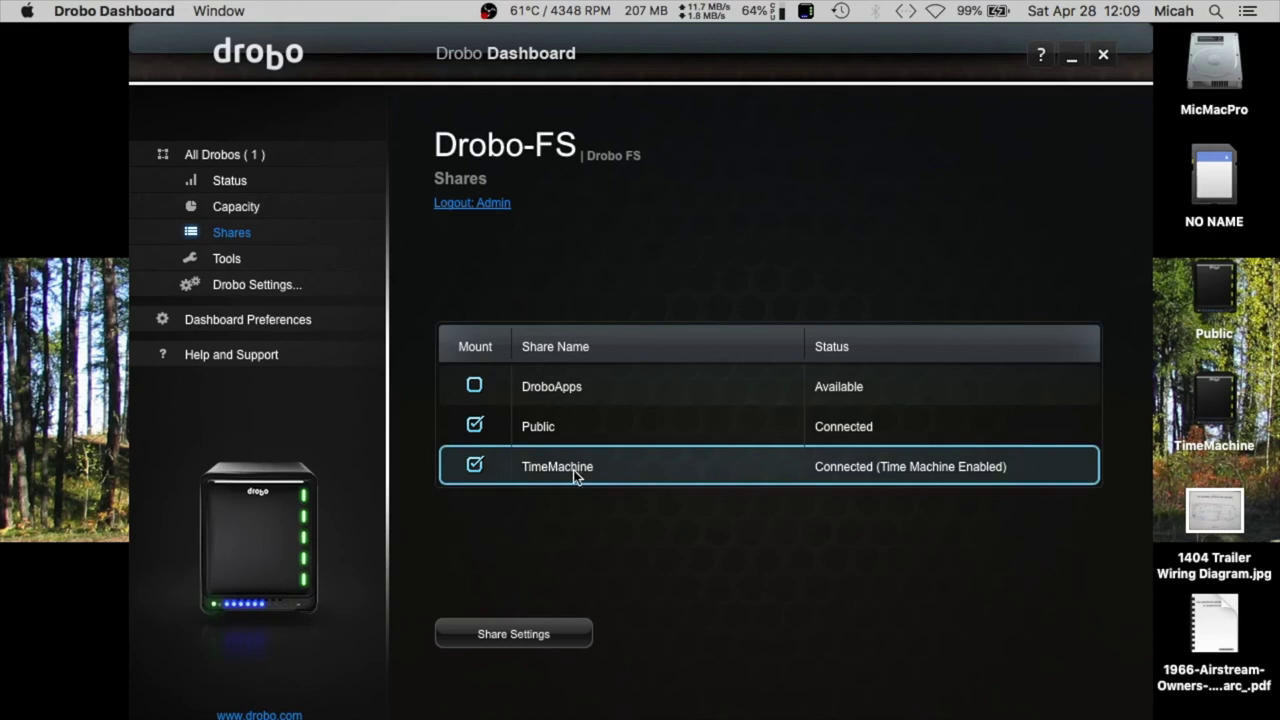
{"action": "left_click", "coordinate": [529, 636]}
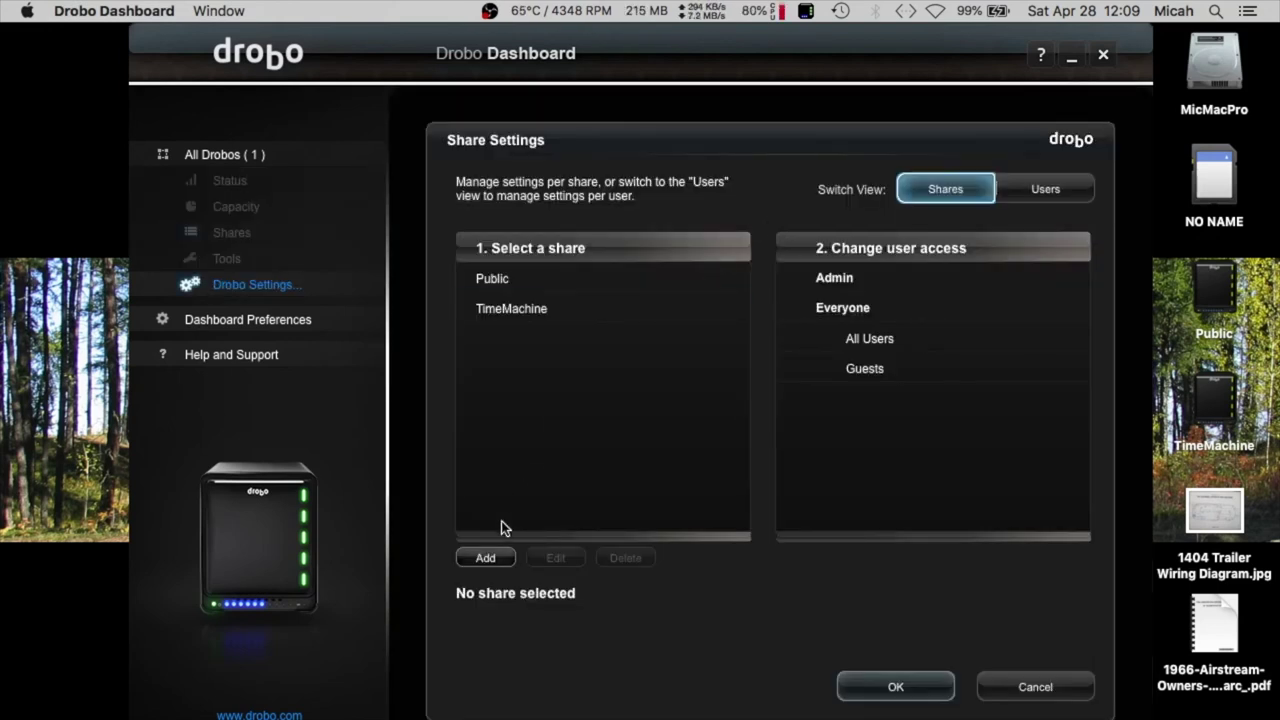
{"action": "left_click", "coordinate": [567, 308]}
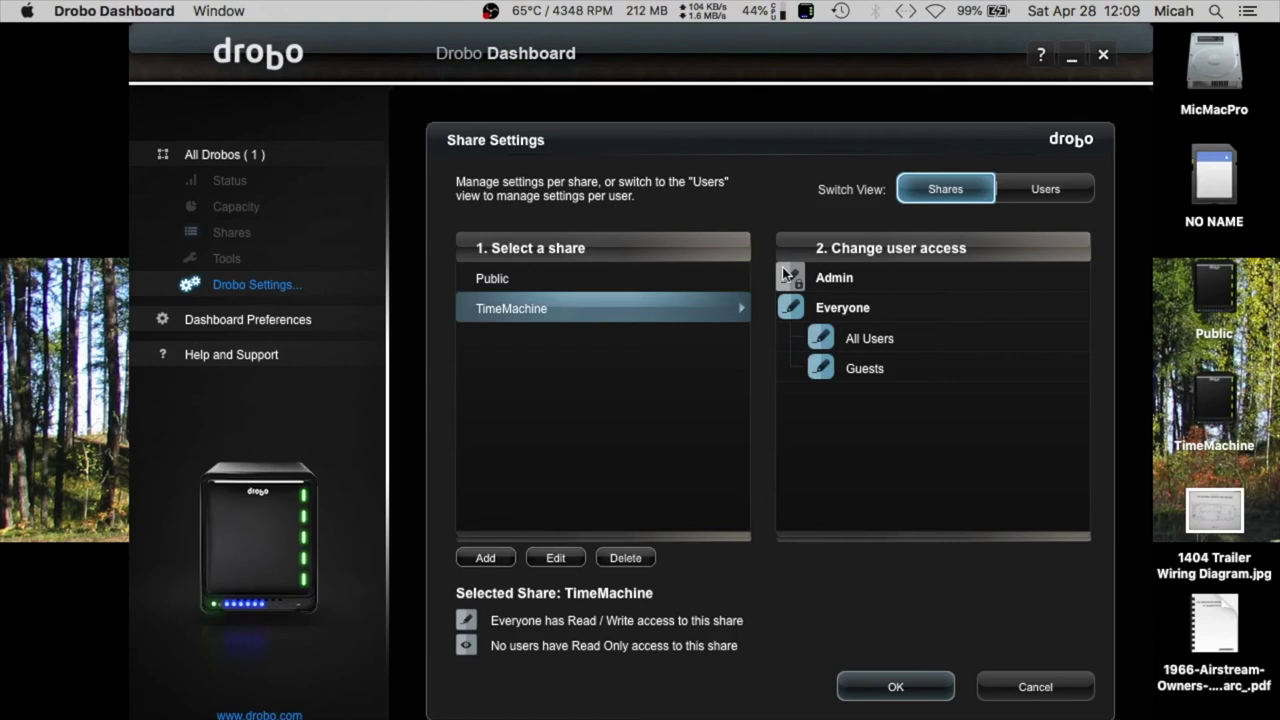
{"action": "left_click", "coordinate": [558, 562]}
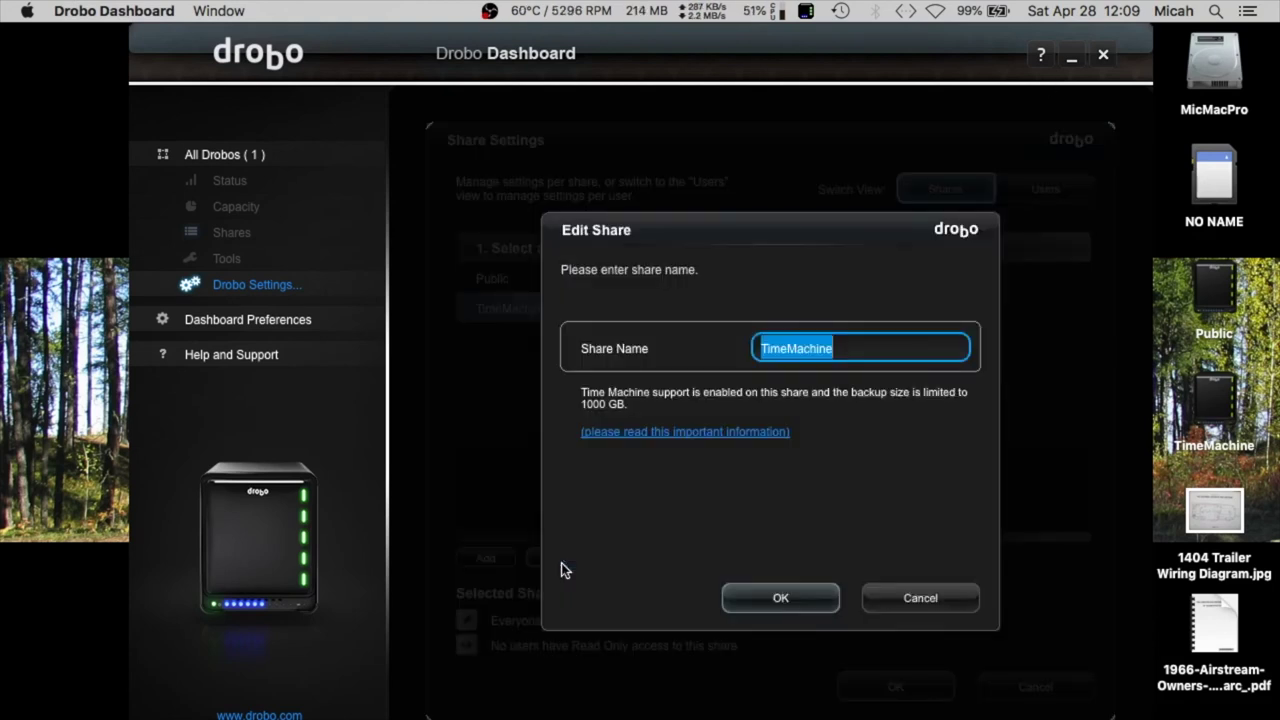
{"action": "left_click", "coordinate": [967, 597]}
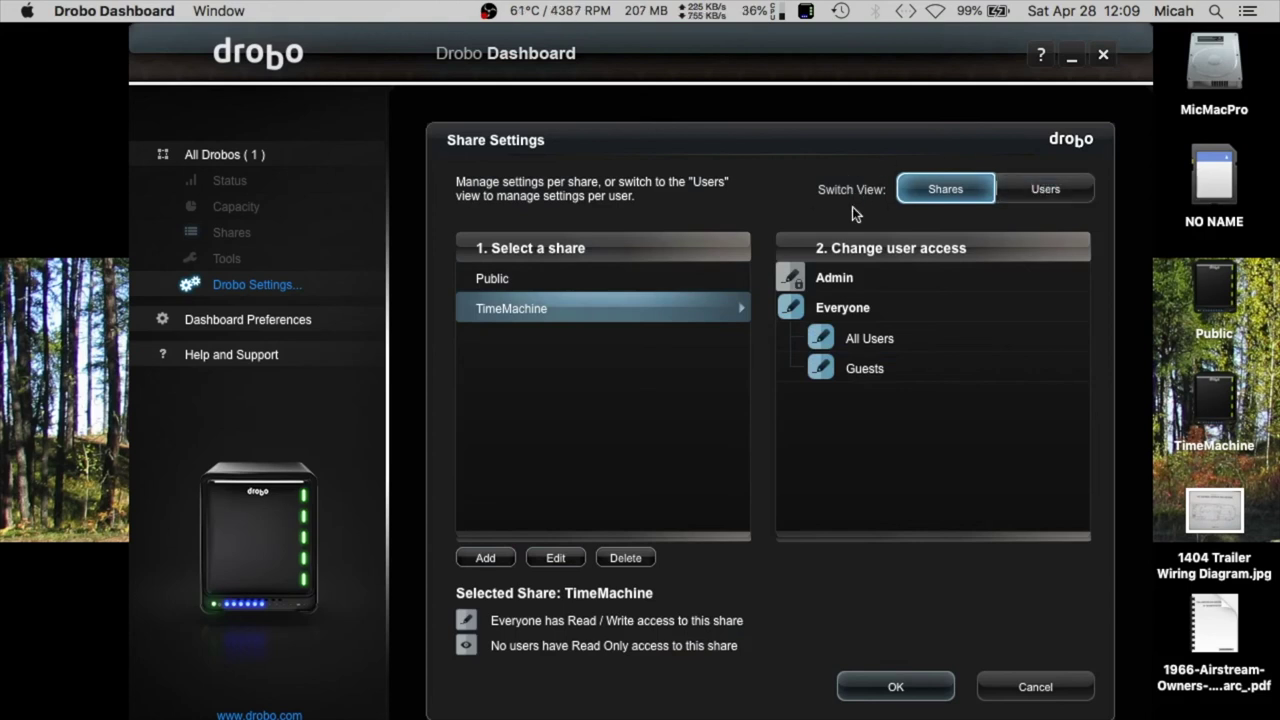
{"action": "left_click", "coordinate": [512, 284]}
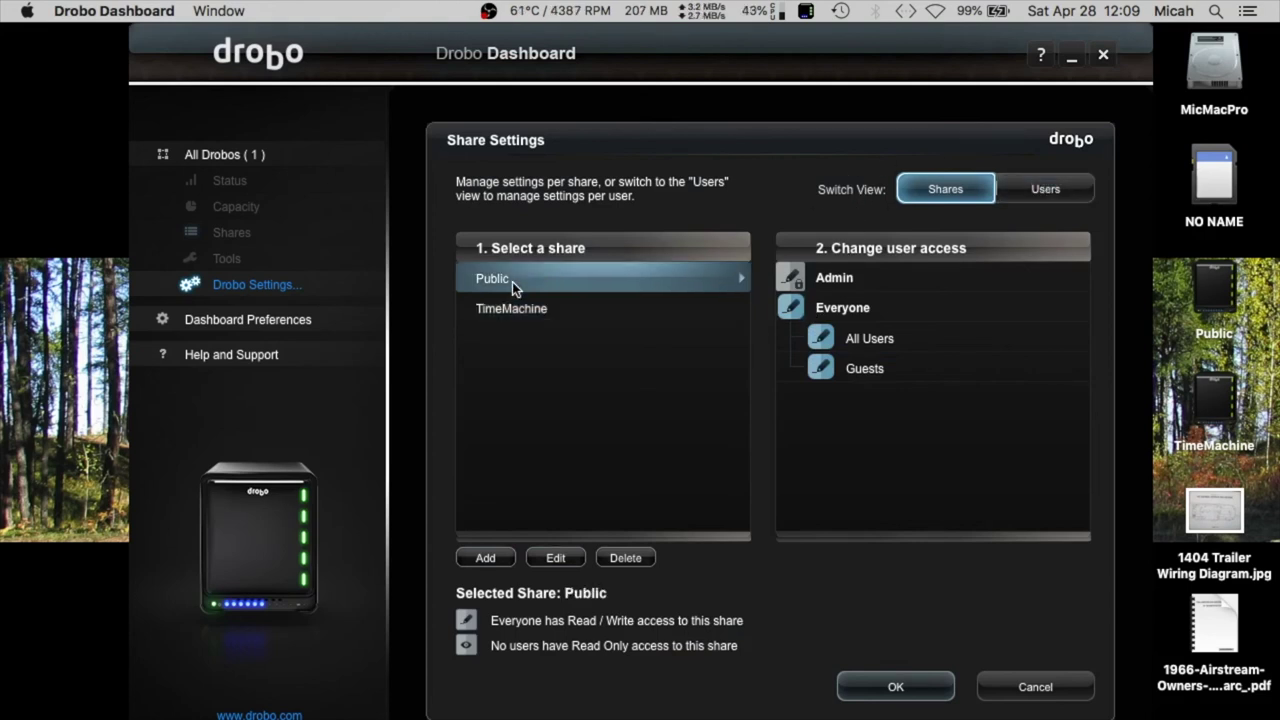
{"action": "left_click", "coordinate": [1010, 692]}
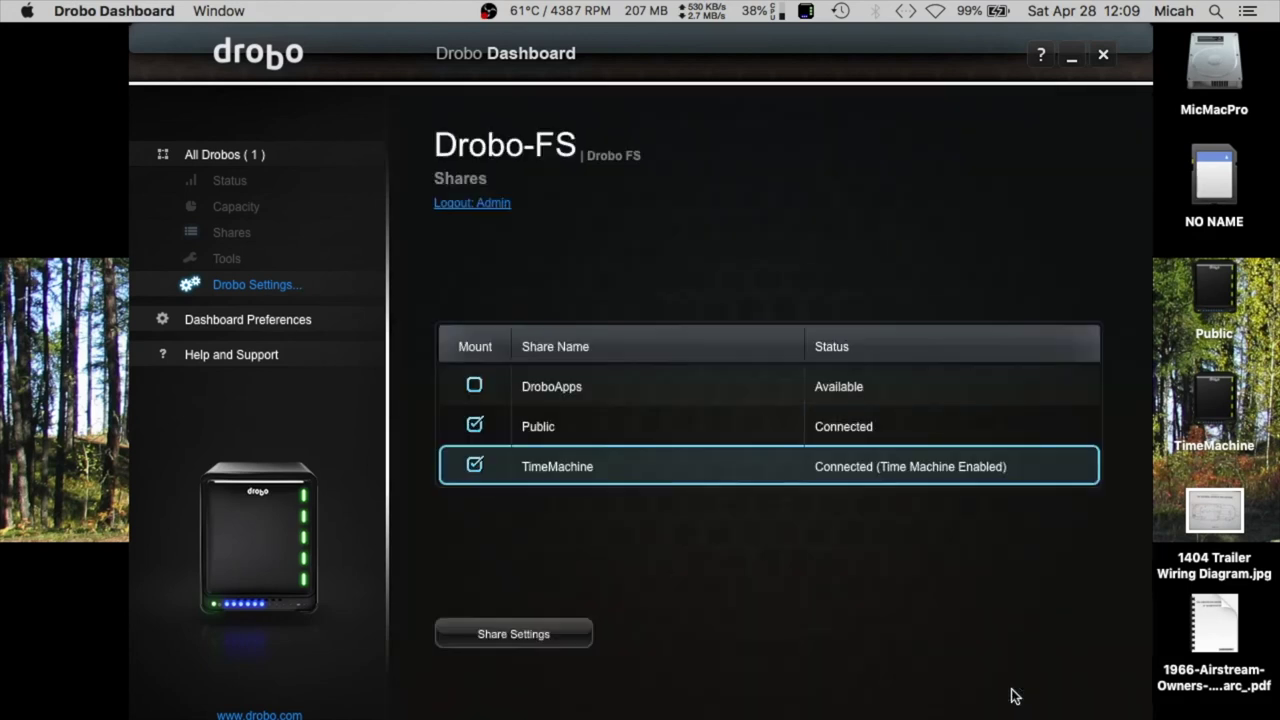
- On the Drobo-FS Tools page, review General settings (Dual Disk Redundancy, Disk Drive Spindown) and cancel unchanged
{"action": "left_click", "coordinate": [224, 259]}
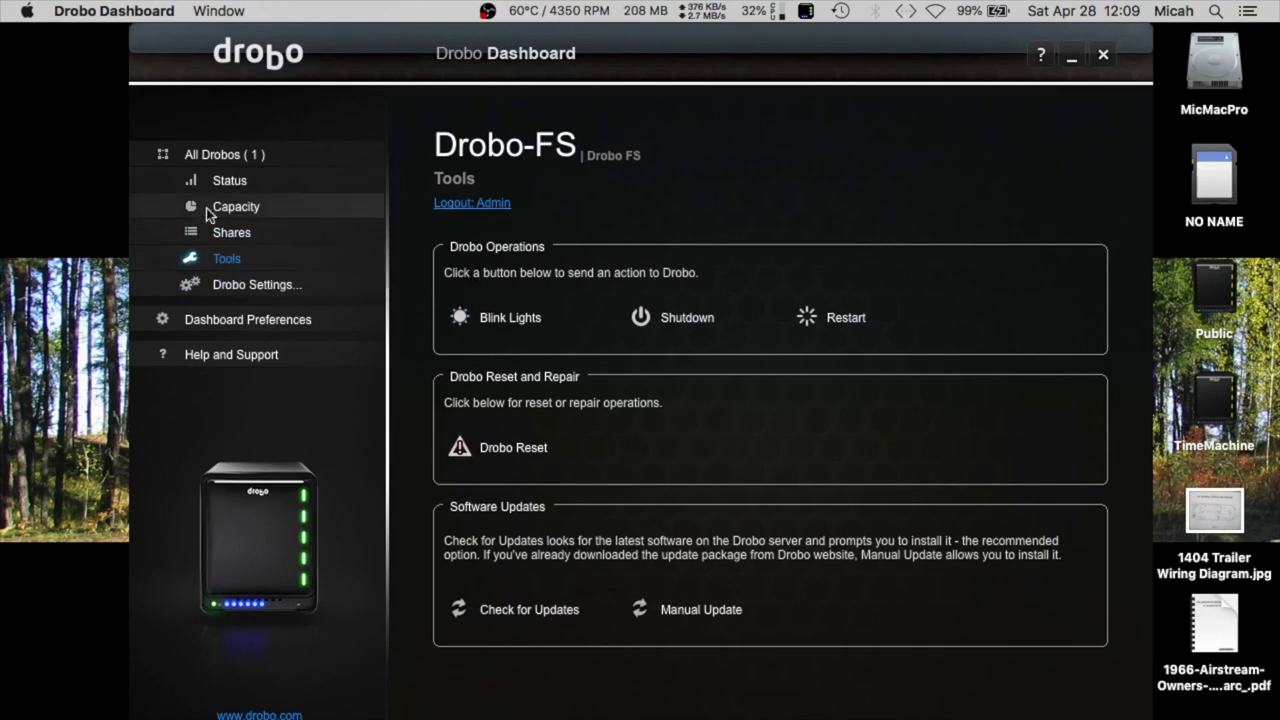
{"action": "mouse_move", "coordinate": [342, 278]}
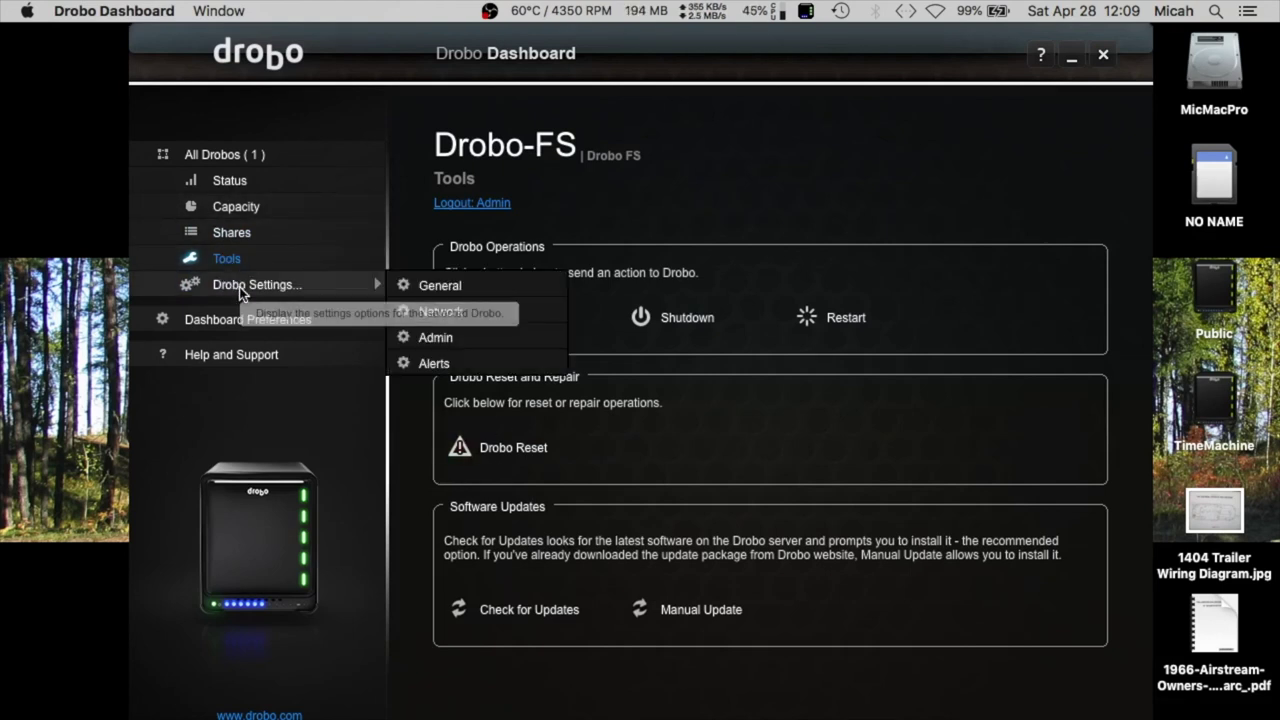
{"action": "left_click", "coordinate": [440, 288]}
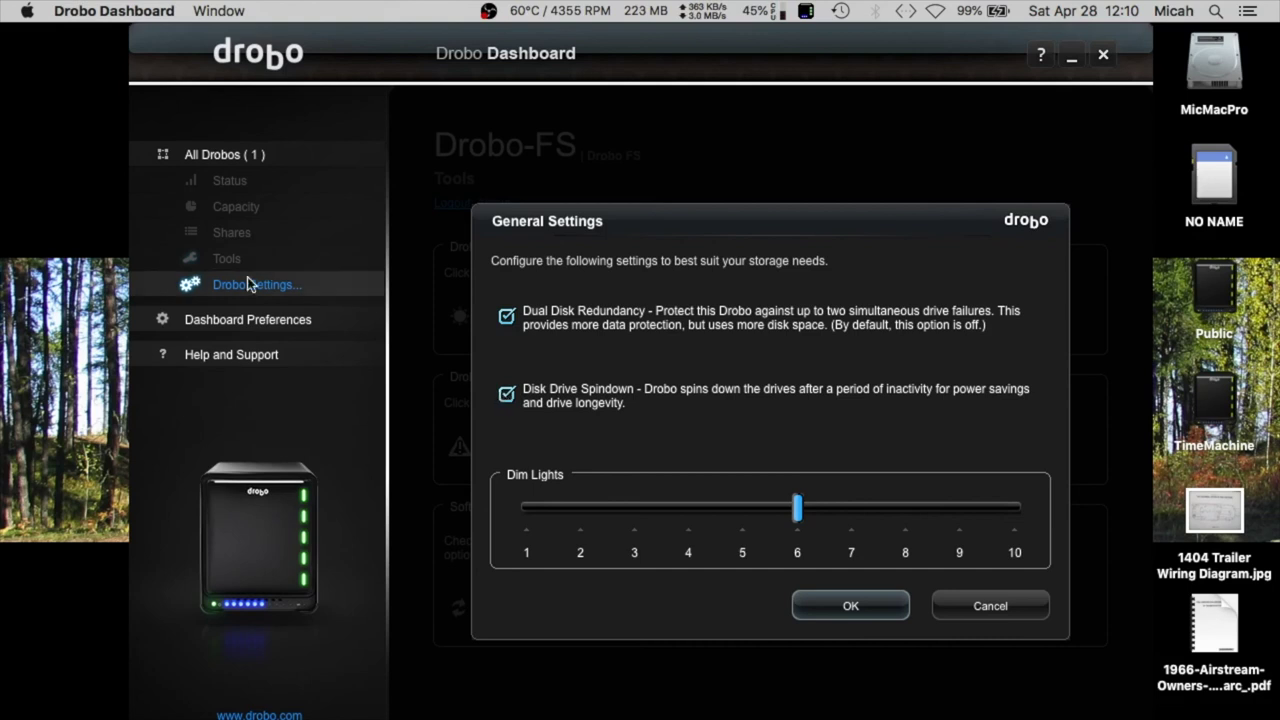
{"action": "left_click", "coordinate": [958, 608]}
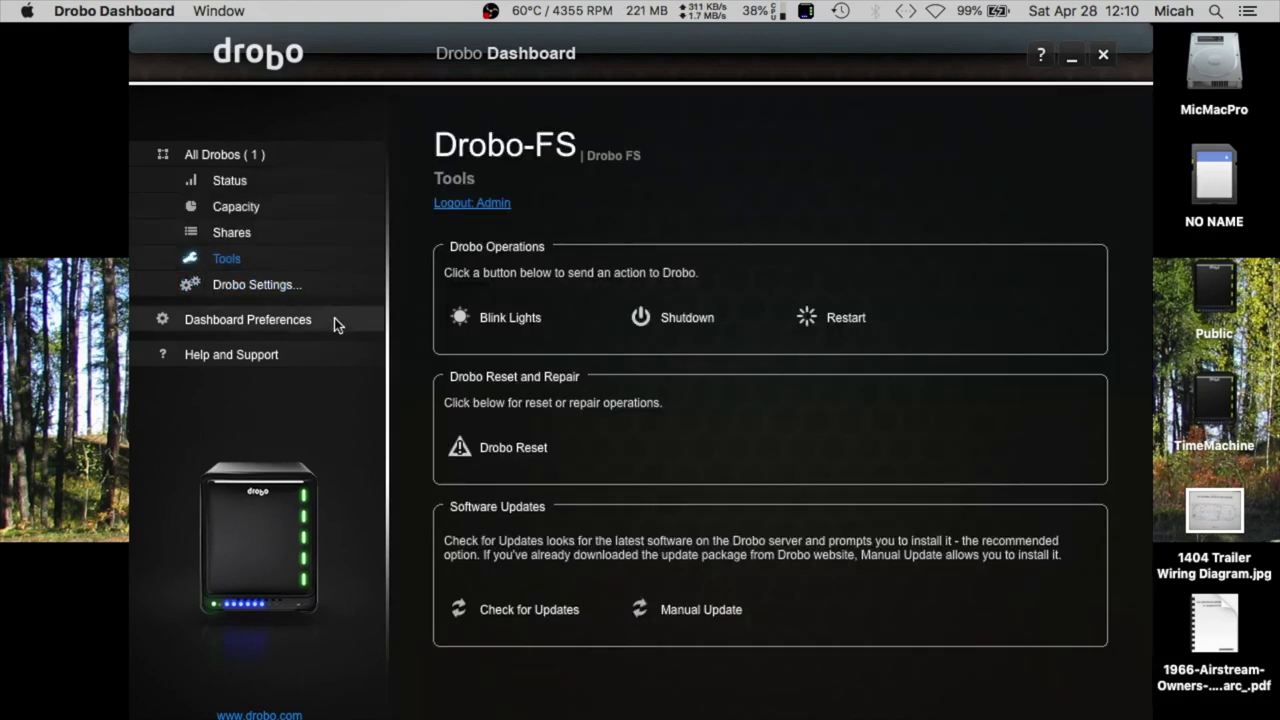
{"action": "left_click", "coordinate": [311, 288]}
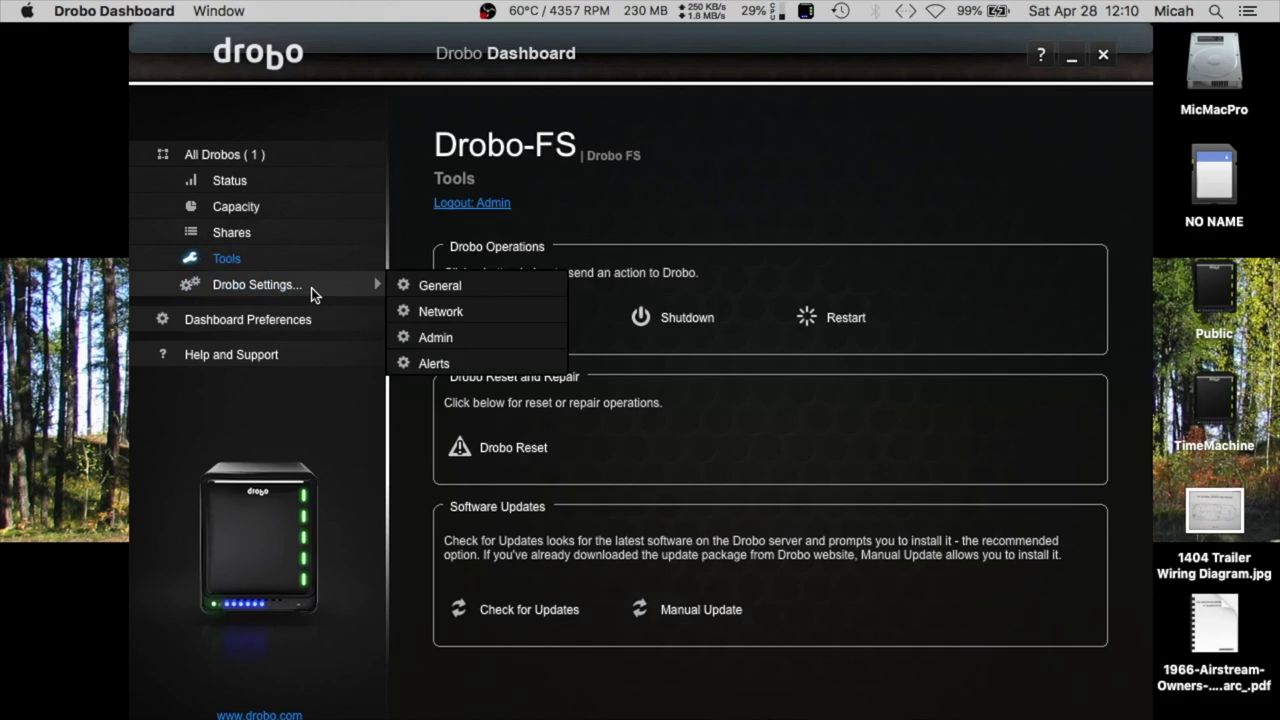
{"action": "left_click", "coordinate": [434, 308]}
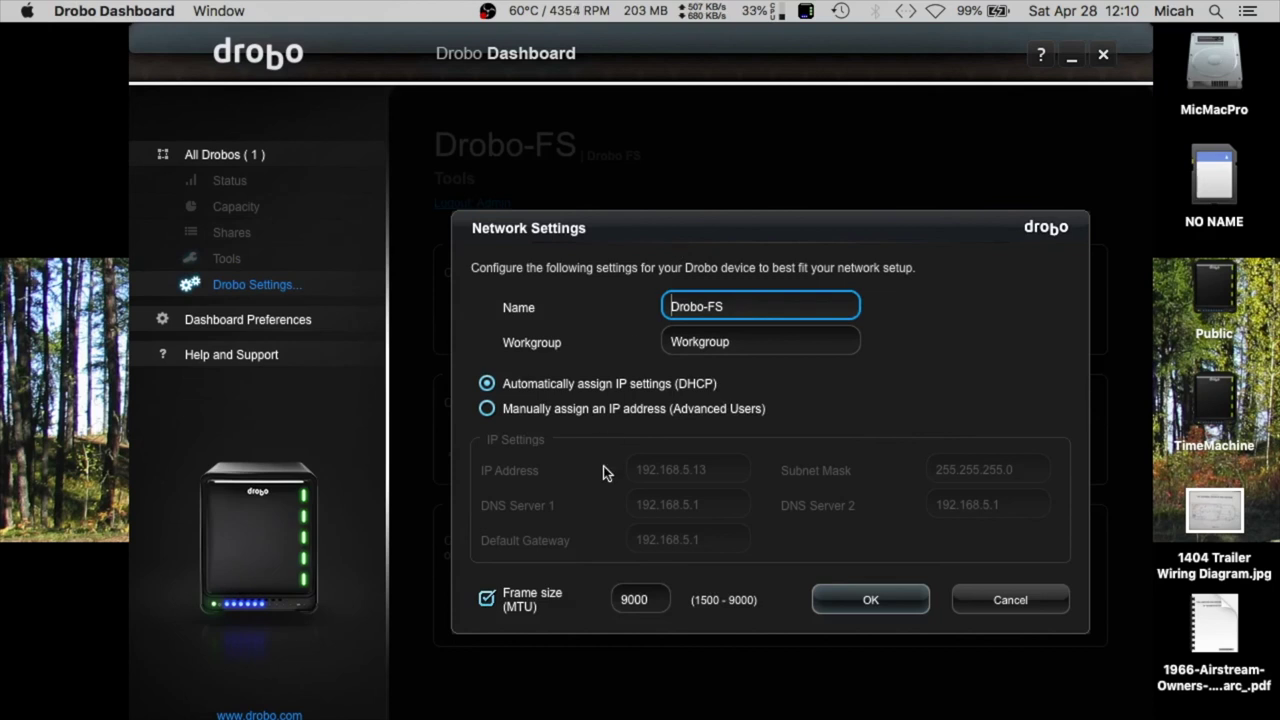
{"action": "left_click", "coordinate": [627, 604]}
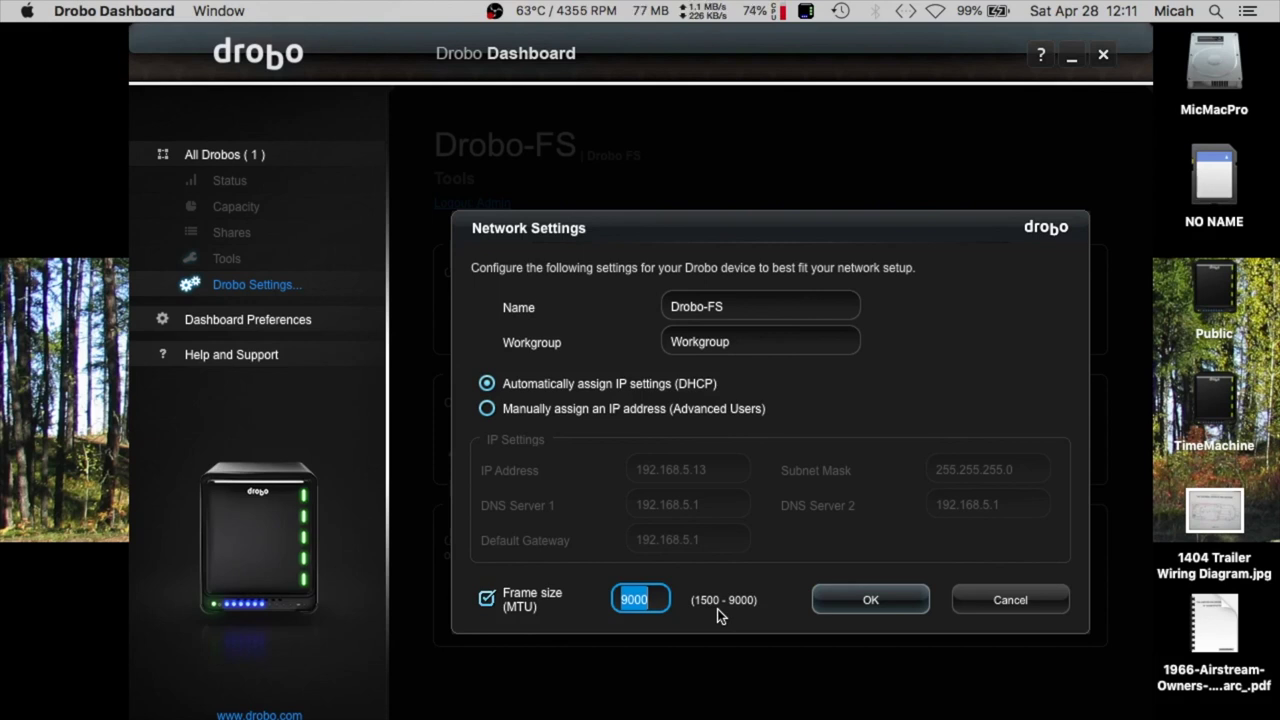
{"action": "left_click", "coordinate": [663, 594]}
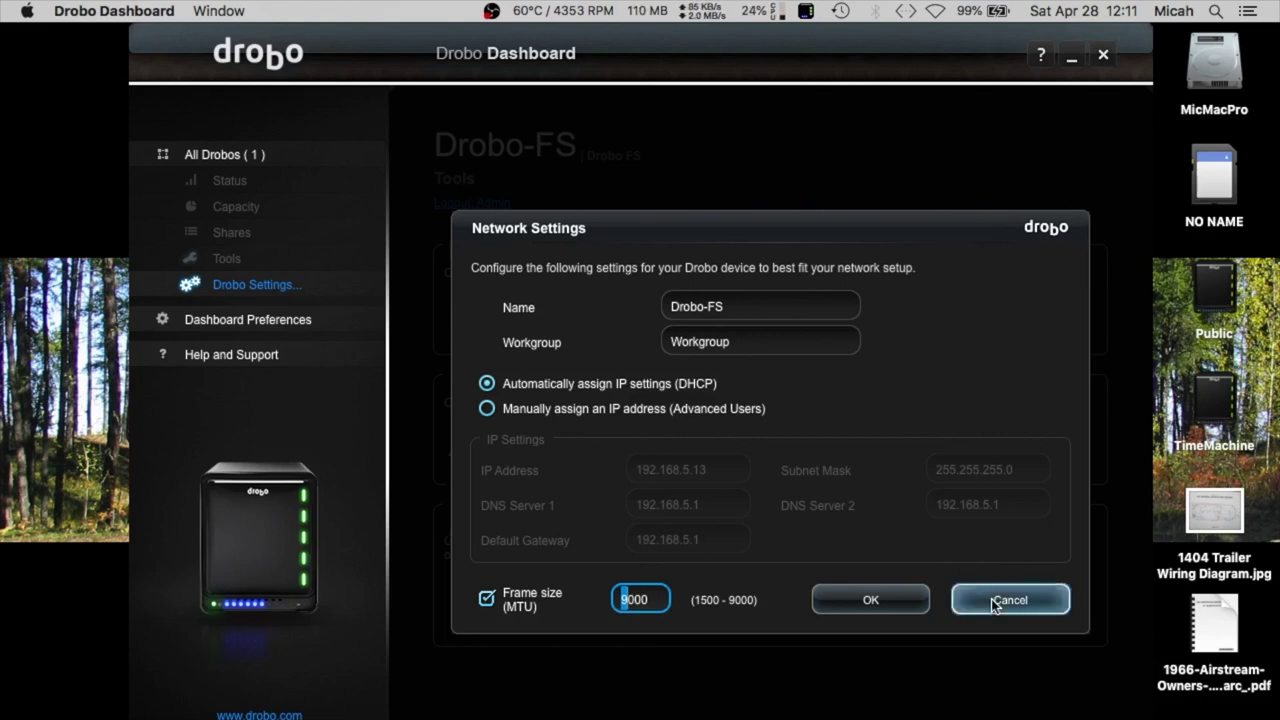
{"action": "left_click", "coordinate": [993, 601]}
- Show the Drobo-FS Status page with firmware 1.2.7 and 1.25 TB of 2.20 TB used
{"action": "left_click", "coordinate": [228, 180]}
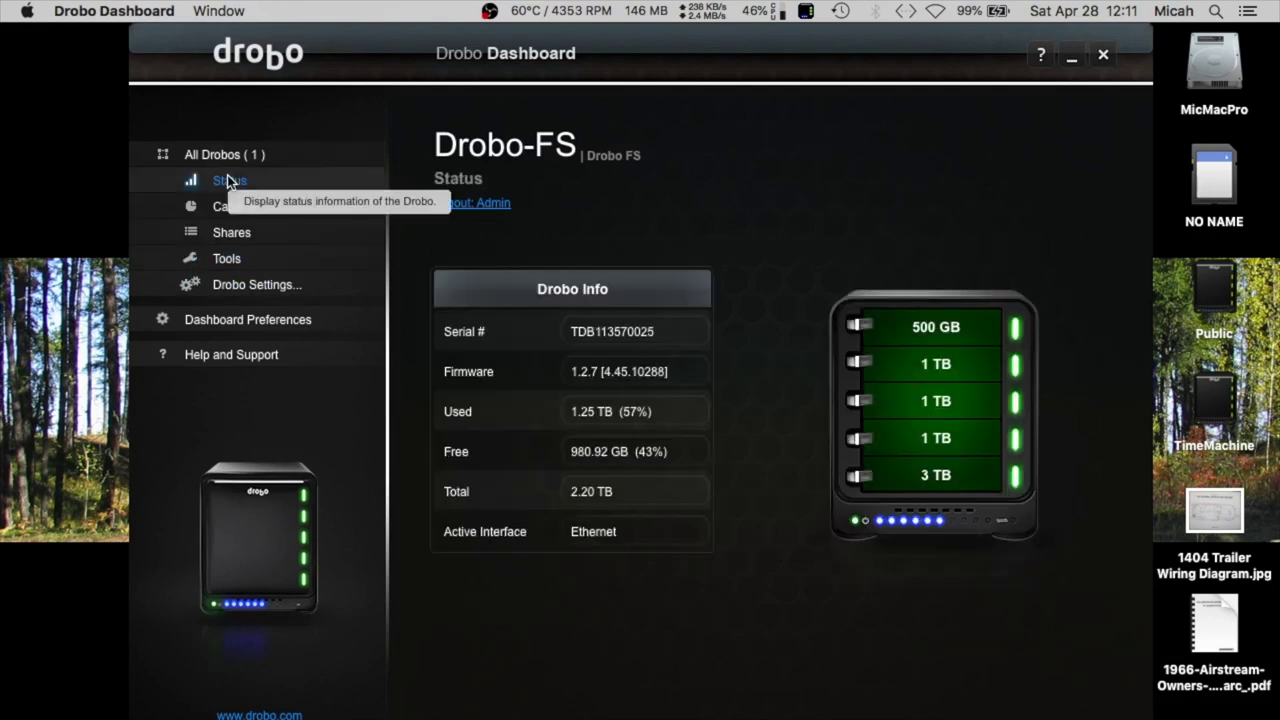